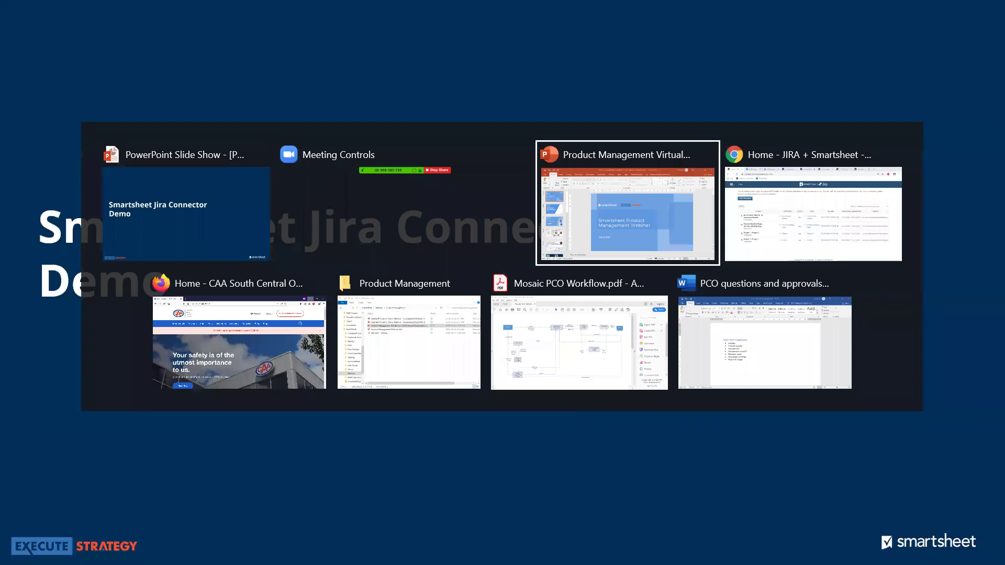
Switch to Chrome and review the Jira connector's workflow list alongside the ECW board backlog
key("alt+Tab")
key("alt+Tab")
key("alt+Tab")
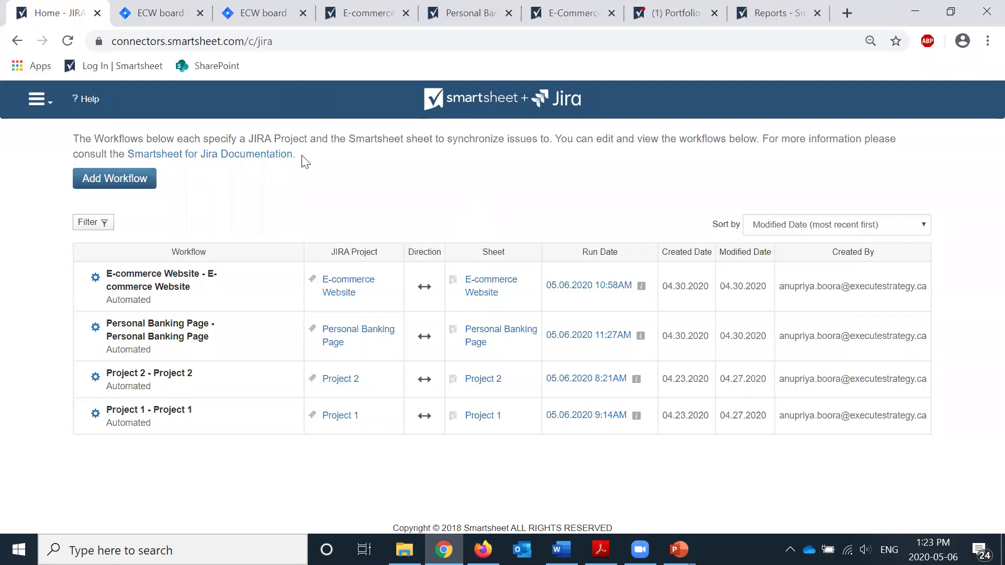
left_click(164, 12)
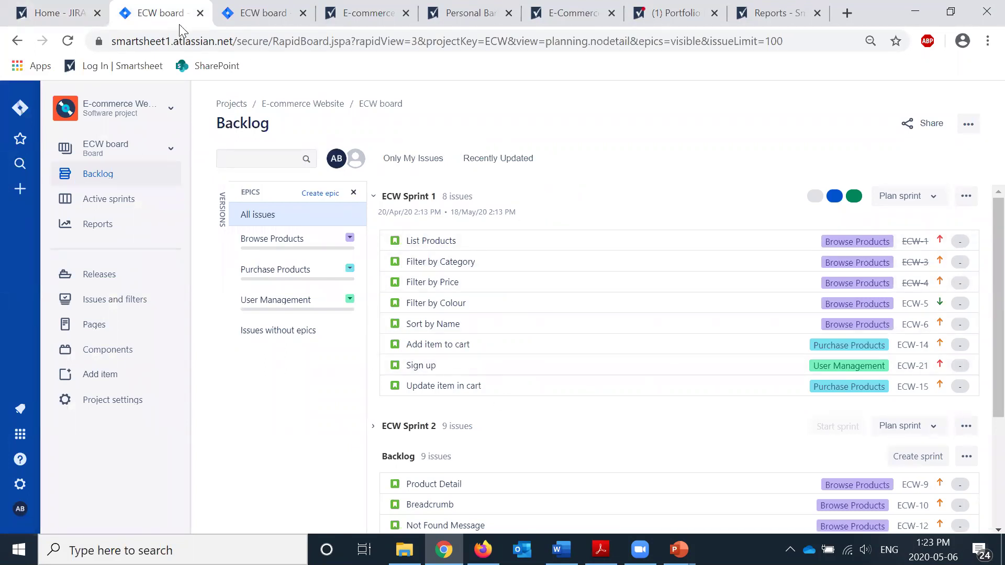
left_click(76, 15)
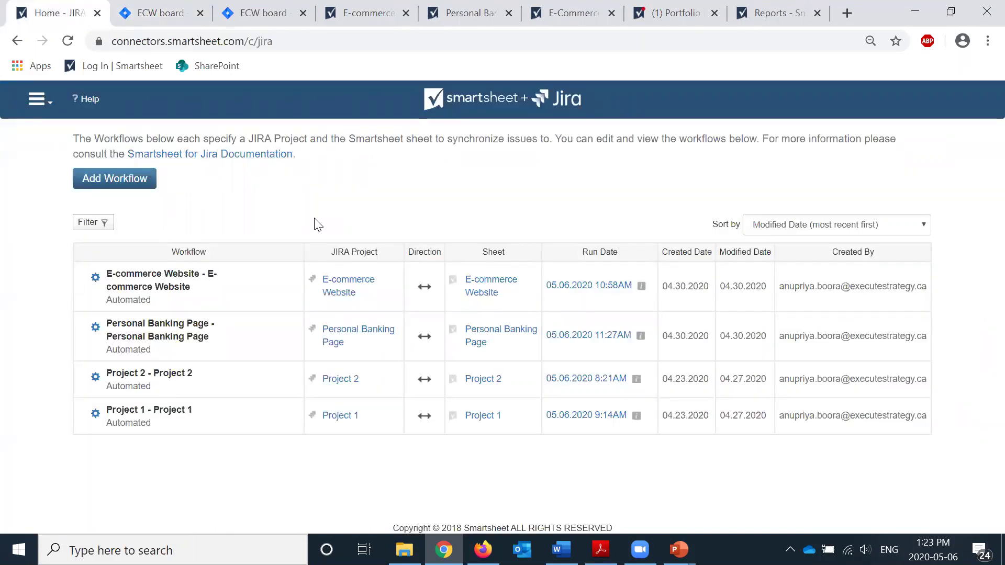
Start a new connector workflow and create a sheet named New Sheet for it
left_click(141, 187)
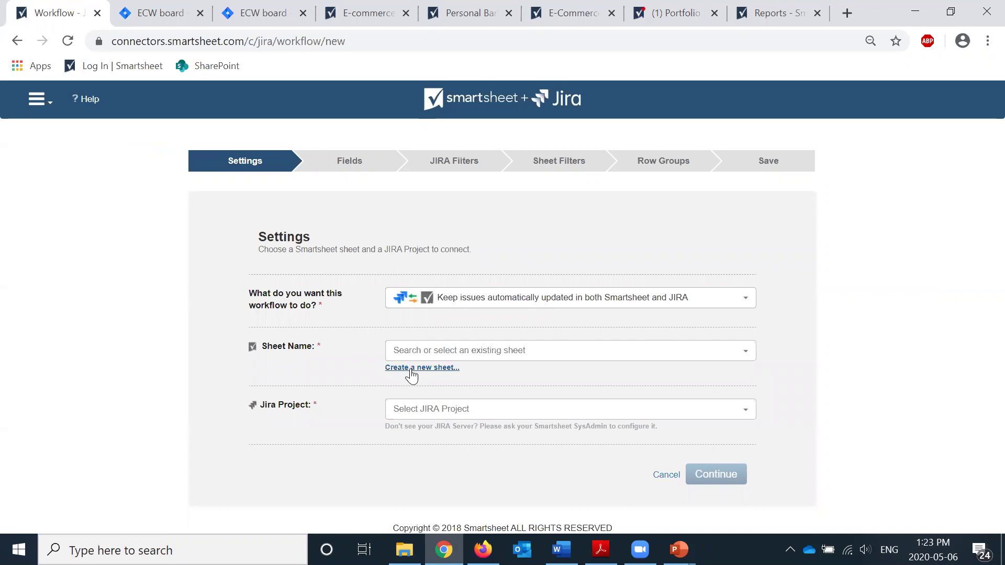
left_click(412, 370)
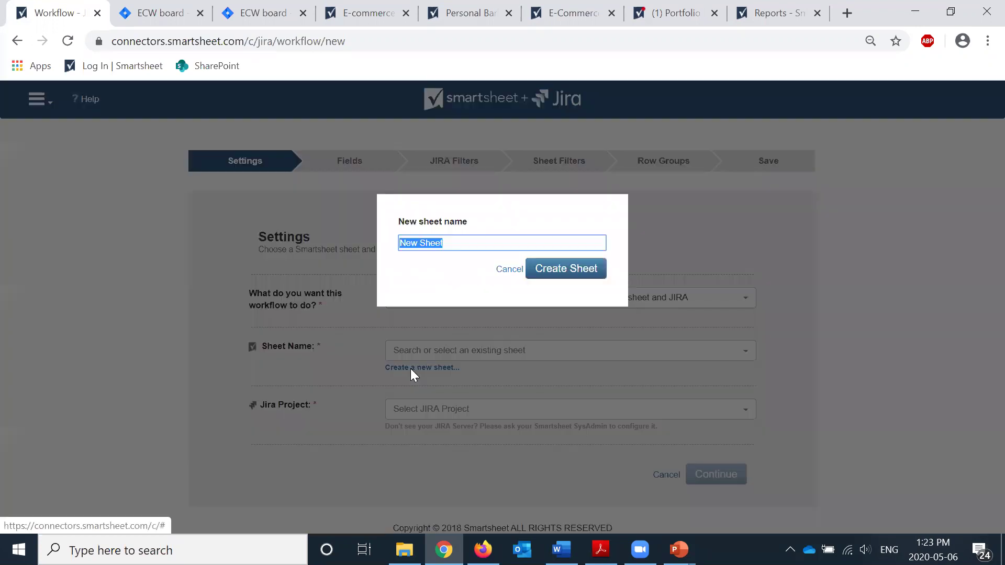
left_click(579, 272)
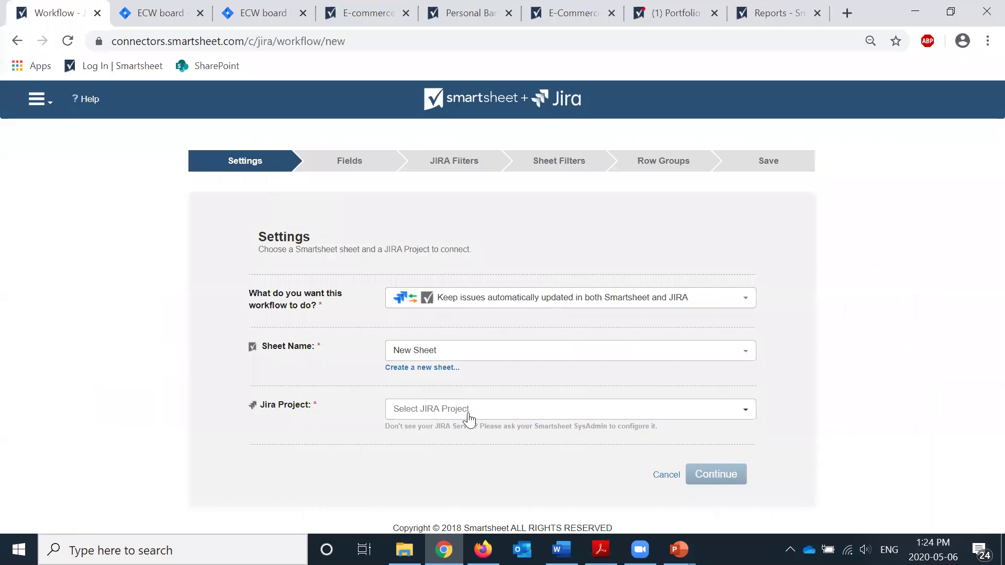
Set the workflow's Jira project to E-commerce Website on the smartsheet1.atlassian.net server and proceed to field mapping
left_click(469, 413)
scroll(471, 416, "down", 1)
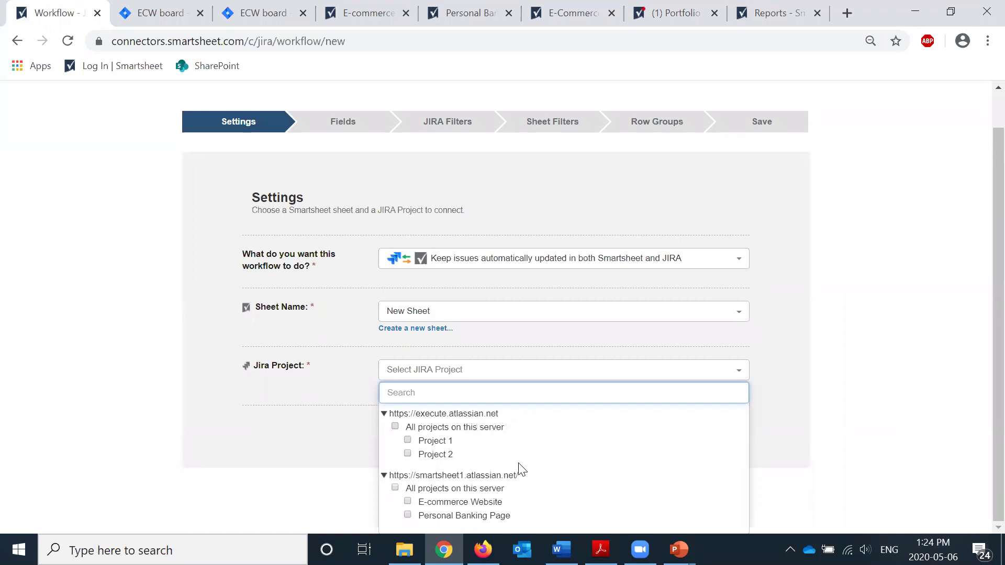
left_click(438, 504)
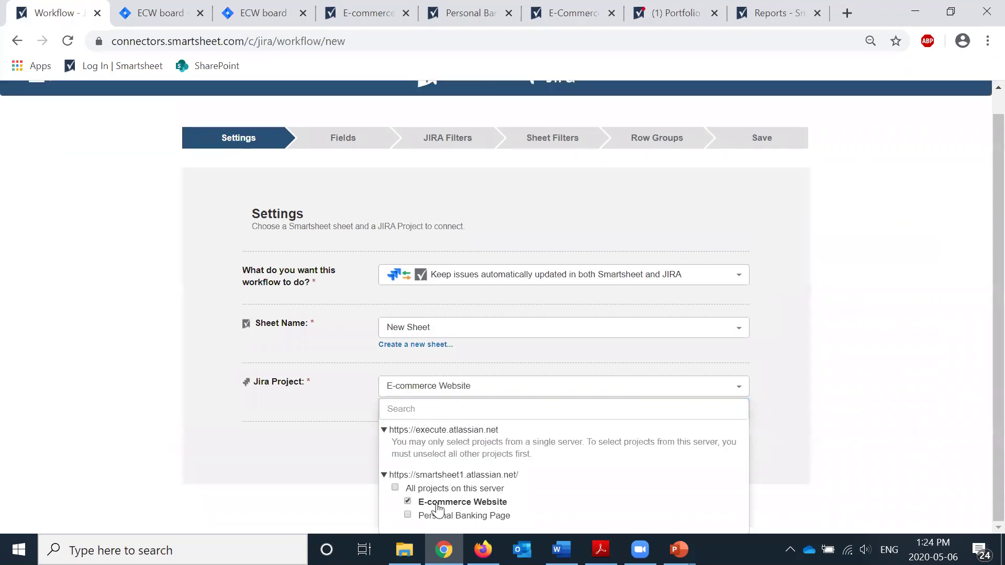
left_click(301, 463)
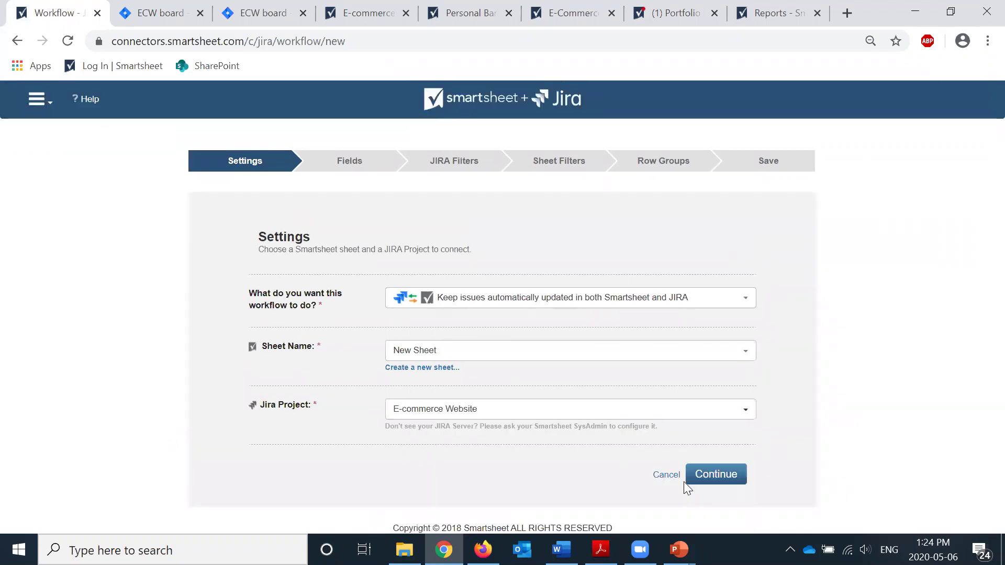
left_click(704, 479)
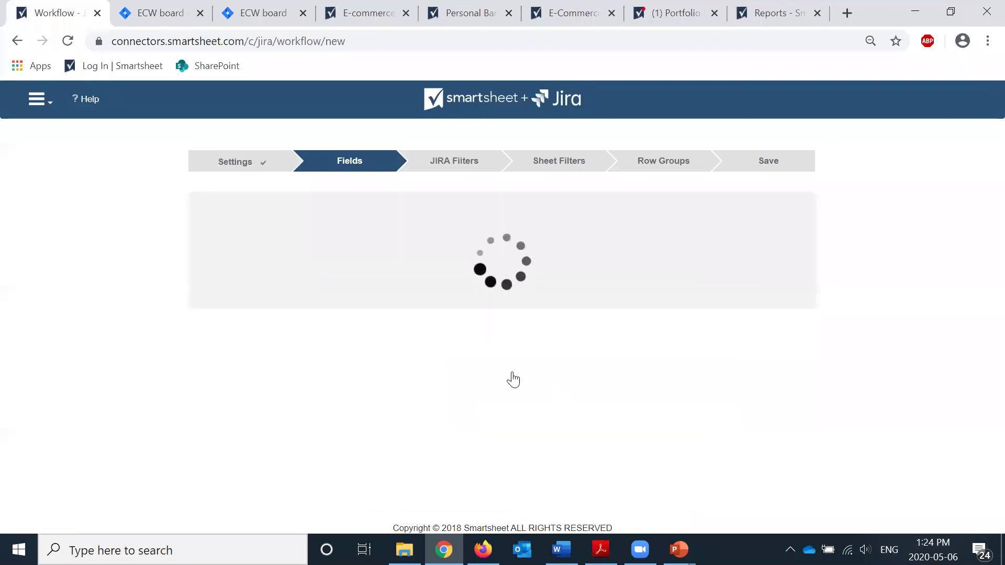
Check the sync direction options for Issue Type, and remove the Issue Type, Summary and Reporter Email Address fields from the mapping
scroll(381, 313, "down", 3)
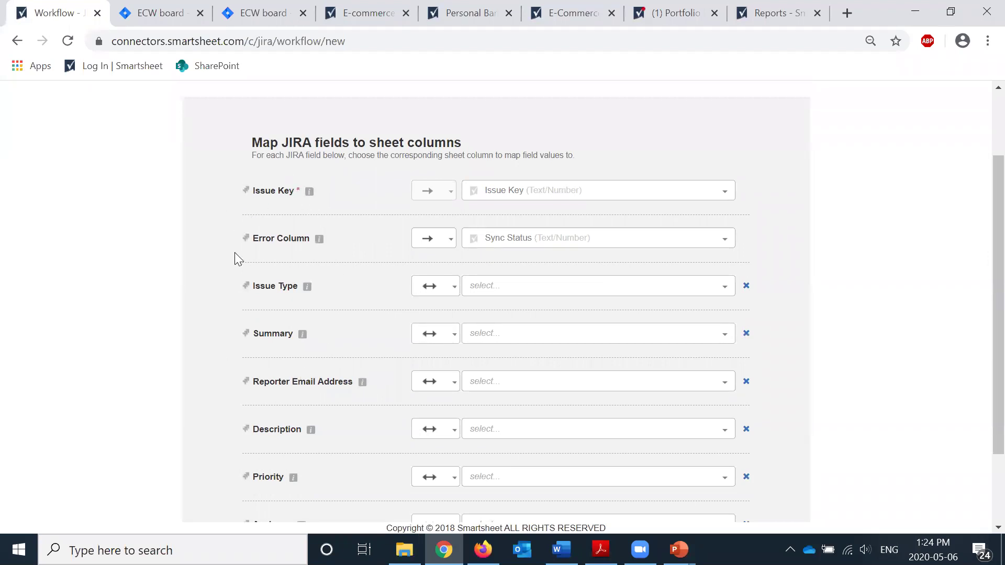
left_click(453, 293)
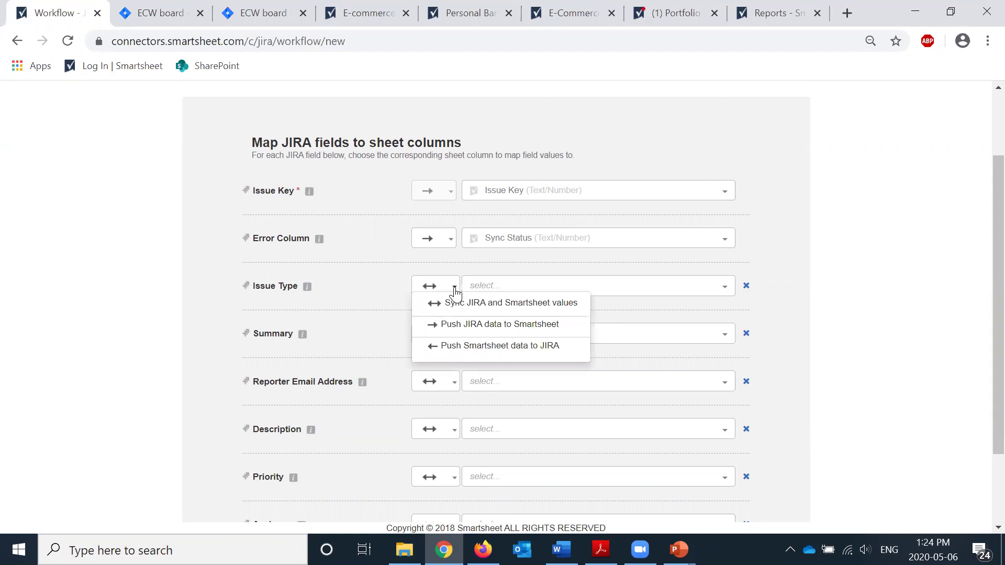
left_click(543, 261)
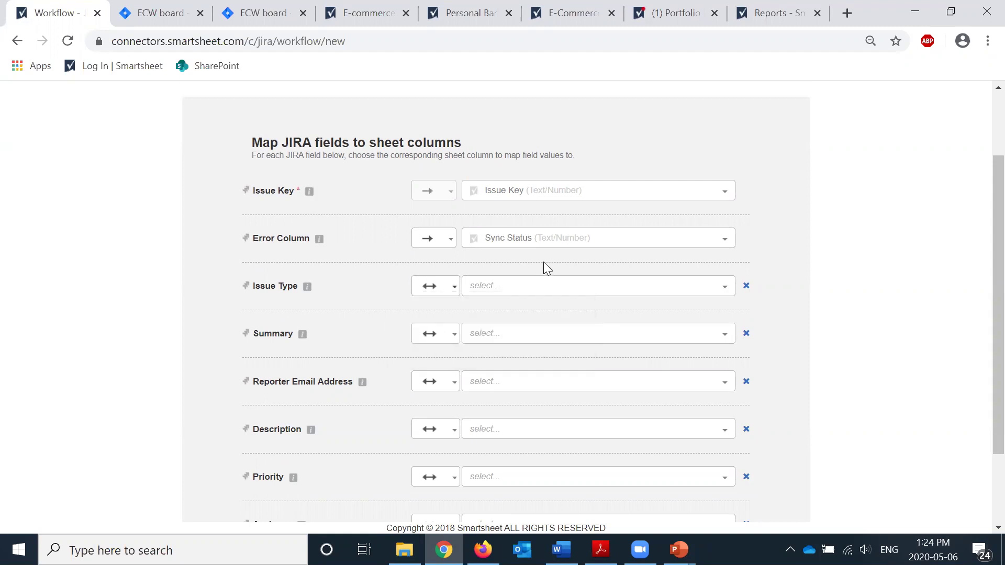
left_click(747, 286)
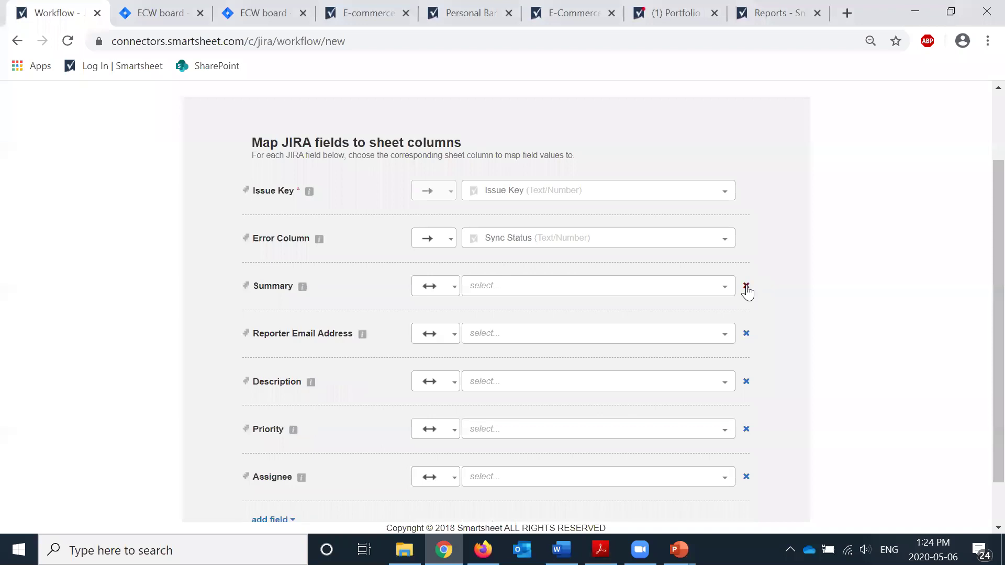
left_click(747, 286)
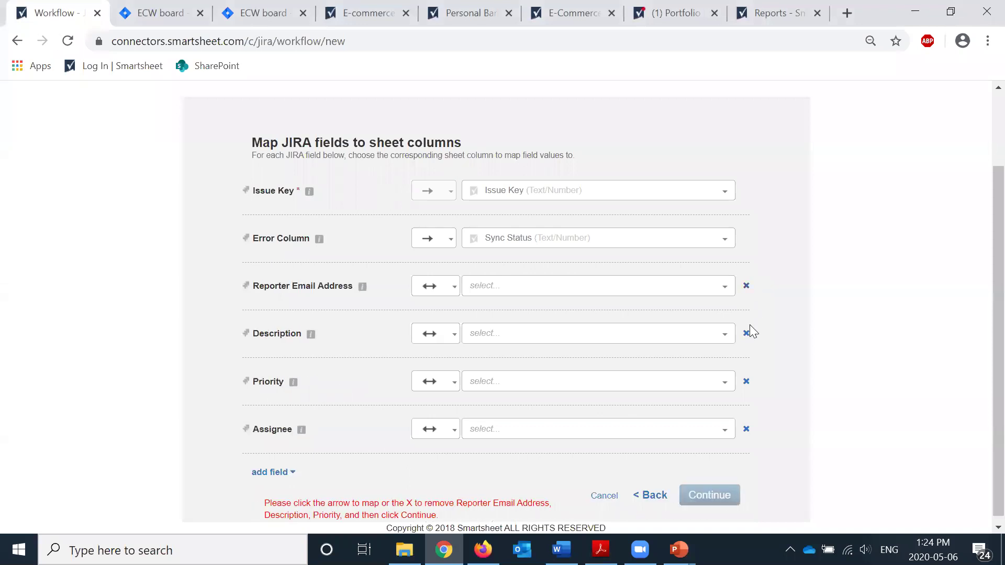
left_click(747, 287)
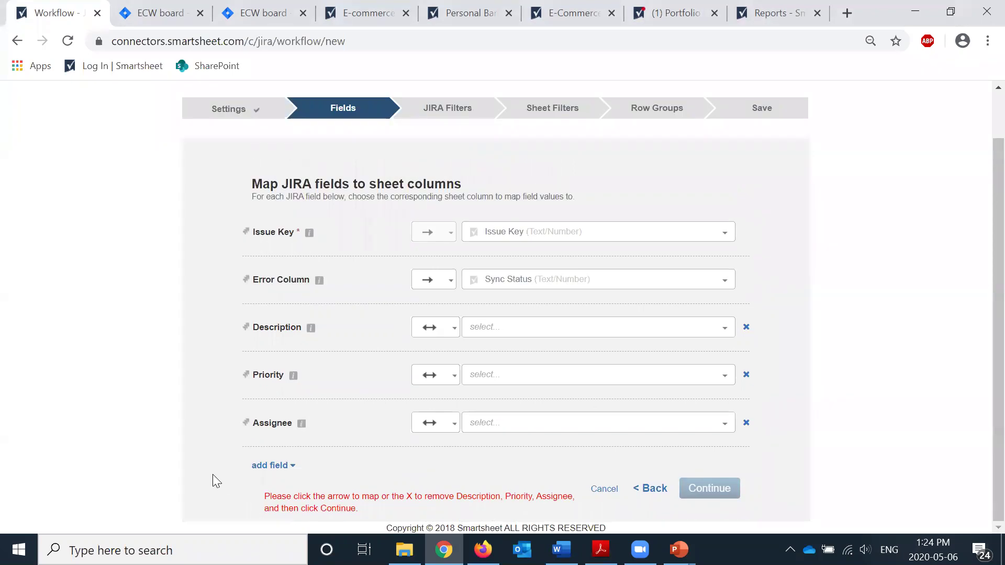
Look through the additional JIRA fields that can be added to the mapping
left_click(290, 469)
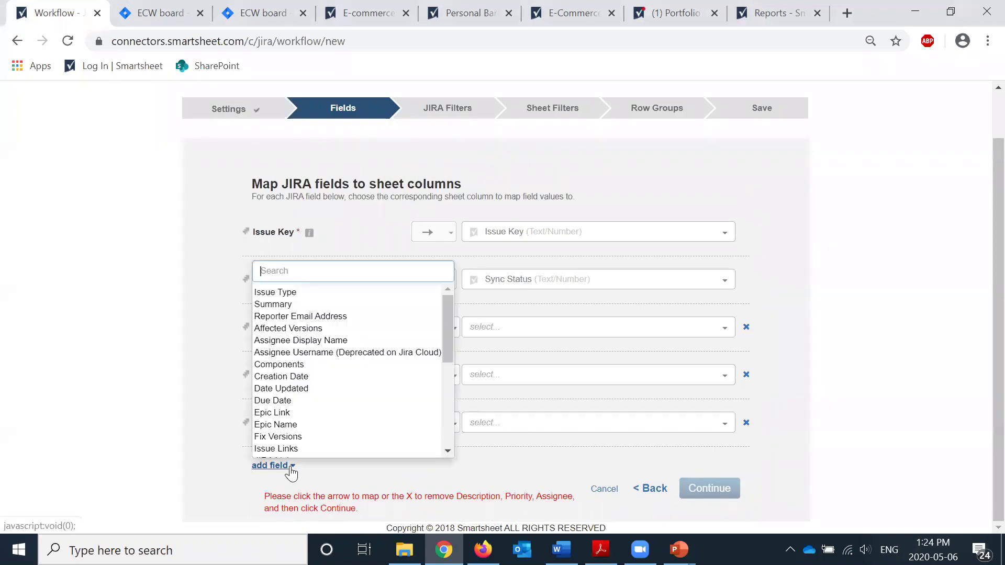
scroll(338, 434, "down", 2)
scroll(338, 433, "down", 4)
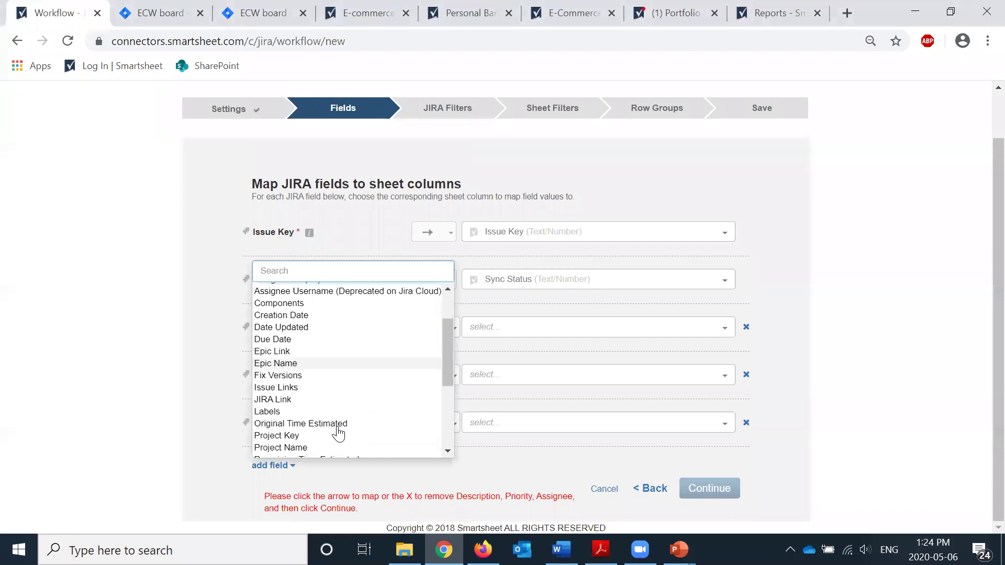
left_click(504, 451)
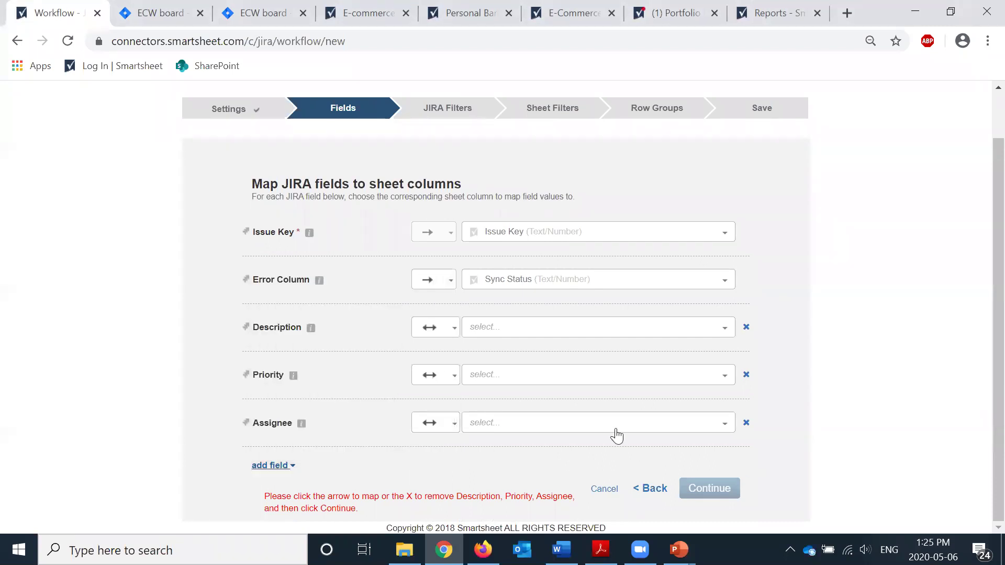
Map the Assignee, Priority and Description fields to new sheet columns and continue to the JIRA filters
left_click(678, 427)
left_click(618, 454)
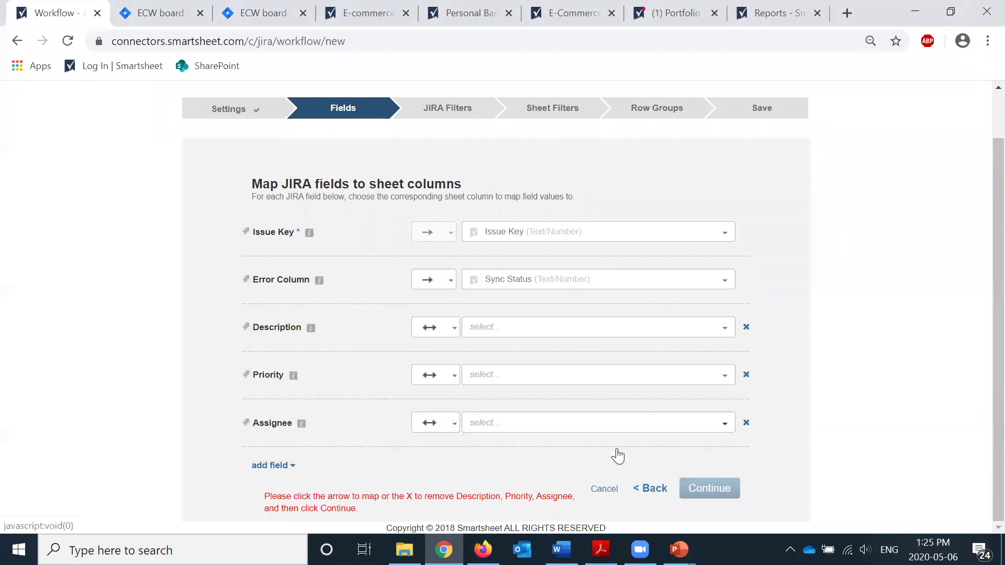
left_click(724, 379)
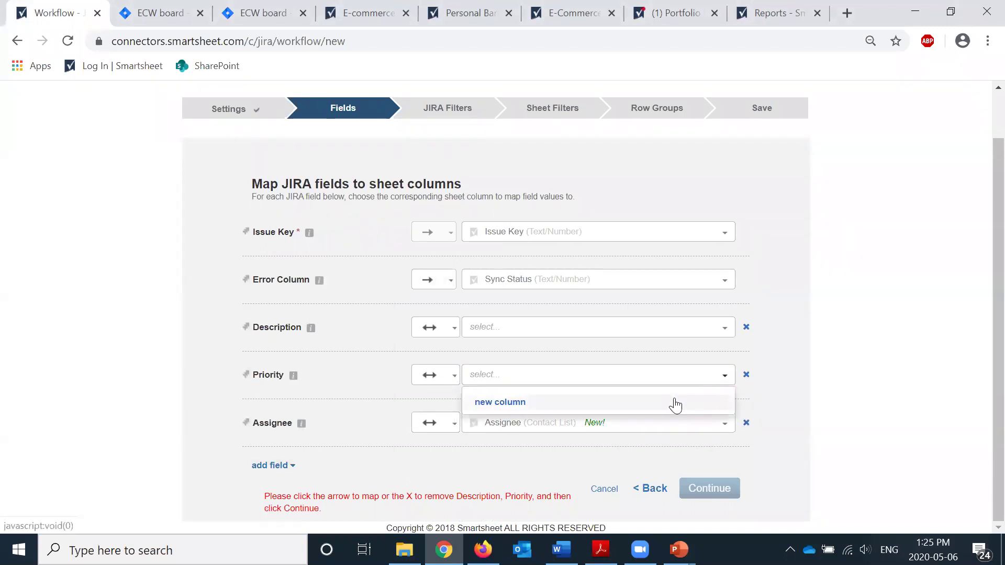
left_click(675, 403)
left_click(722, 331)
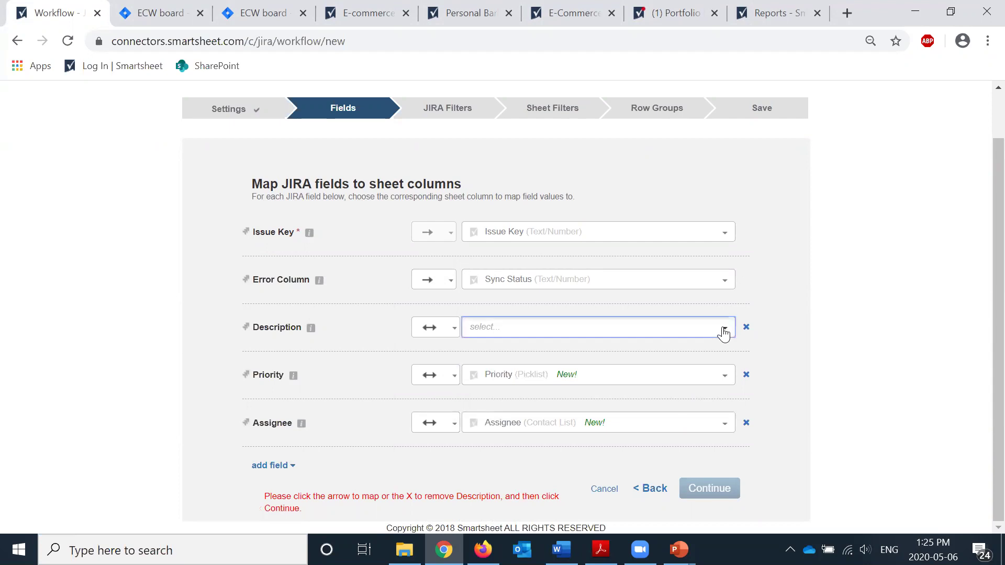
left_click(683, 358)
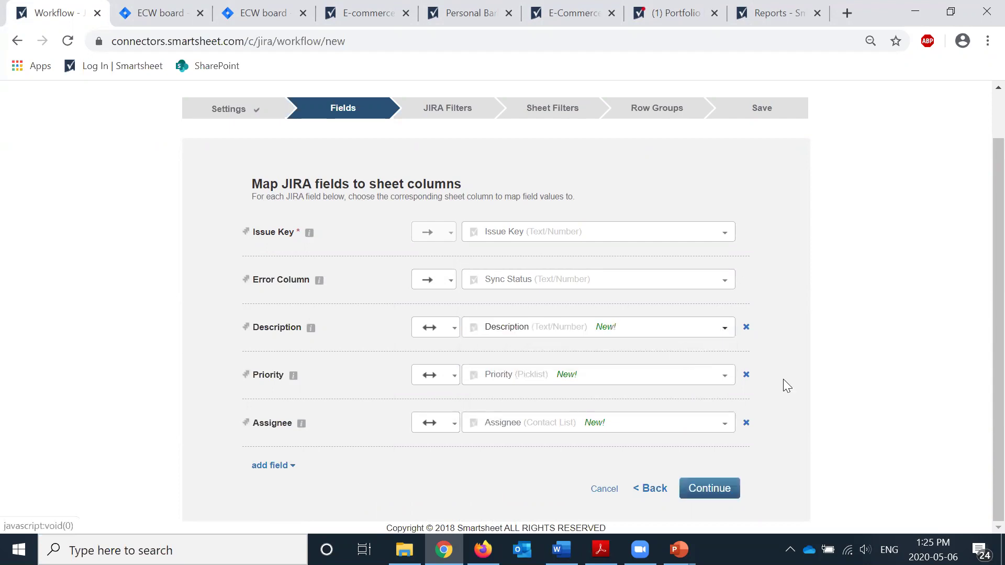
left_click(718, 488)
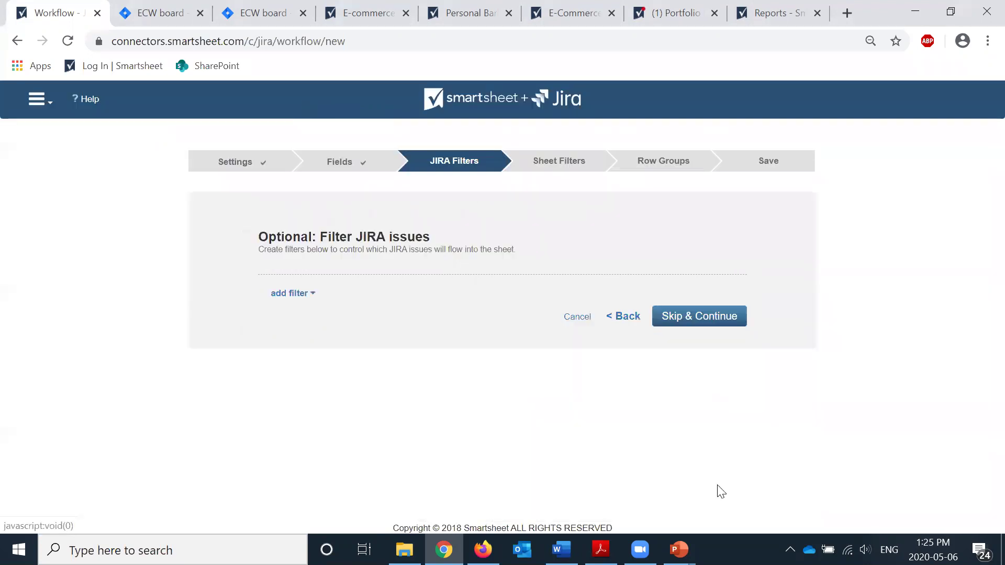
Check the available JIRA issue filters without adding one, and cancel the new workflow at the sheet filters stage
left_click(312, 295)
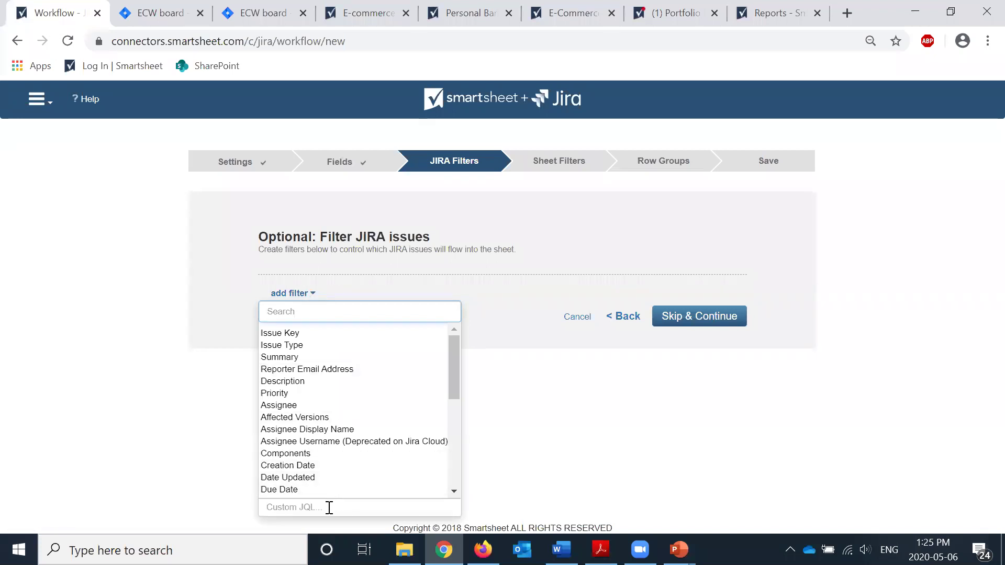
left_click(484, 471)
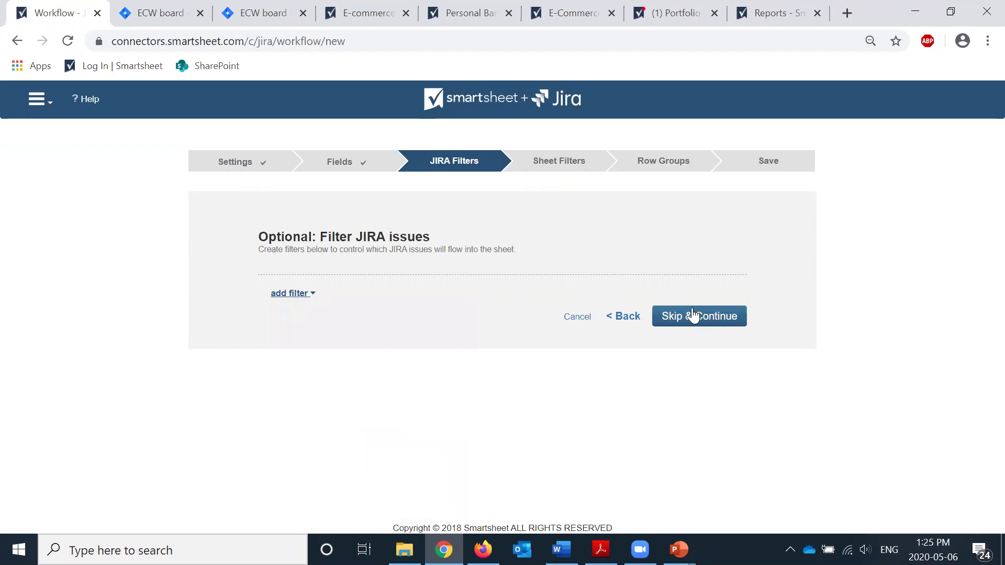
left_click(684, 316)
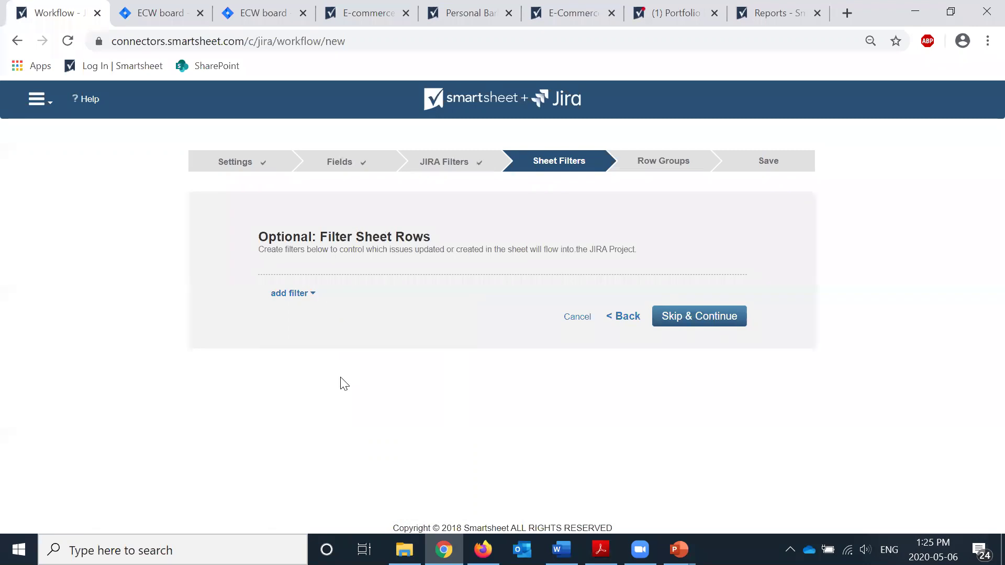
left_click(577, 316)
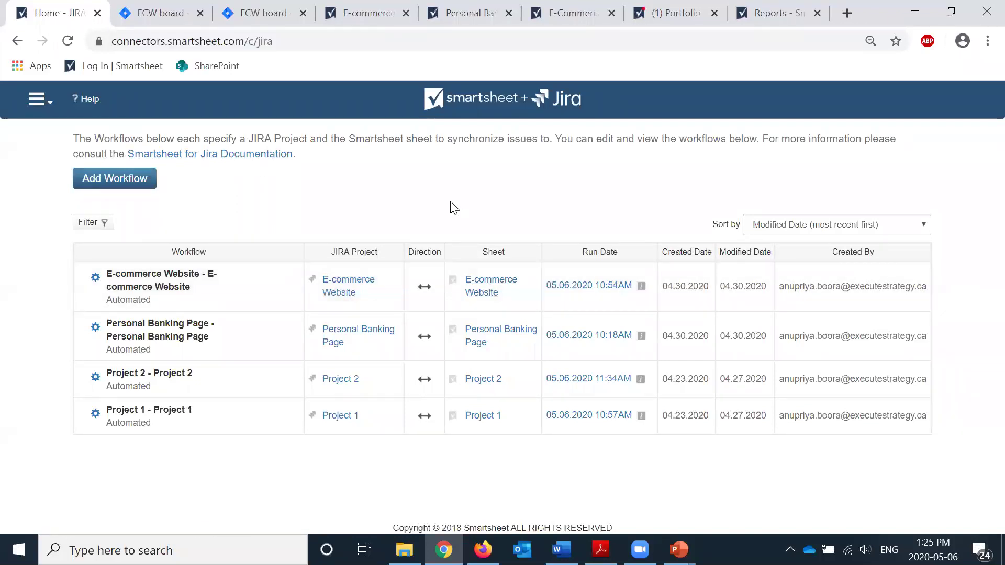
Compare the issues in the E-commerce Website sheet with those in the ECW board backlog in Jira
left_click(346, 25)
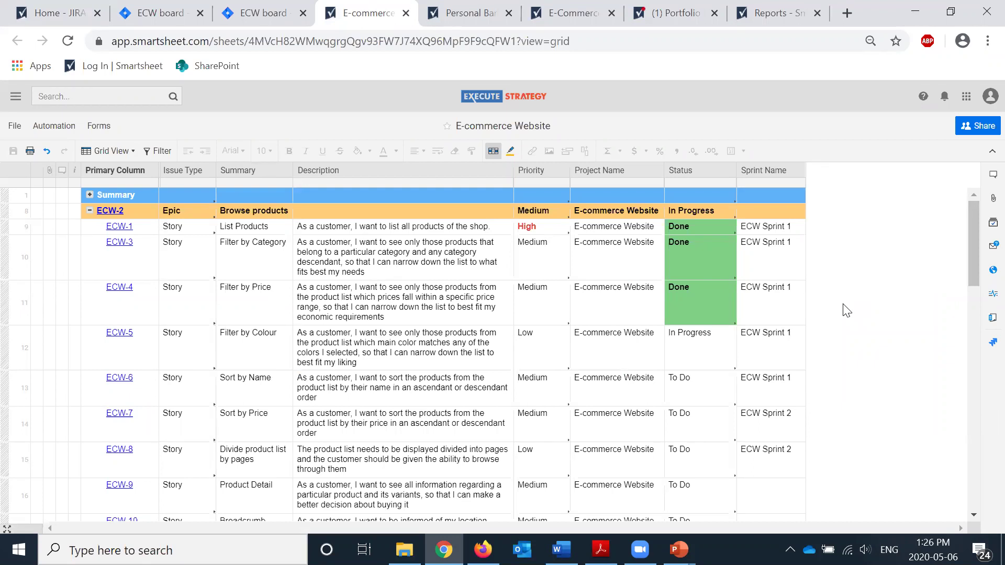
left_click(169, 17)
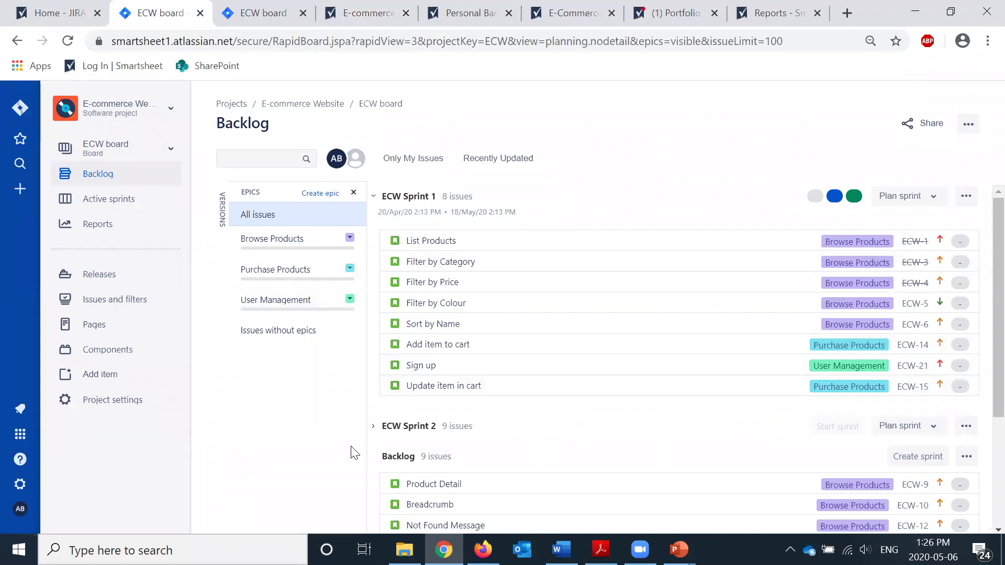
left_click(359, 21)
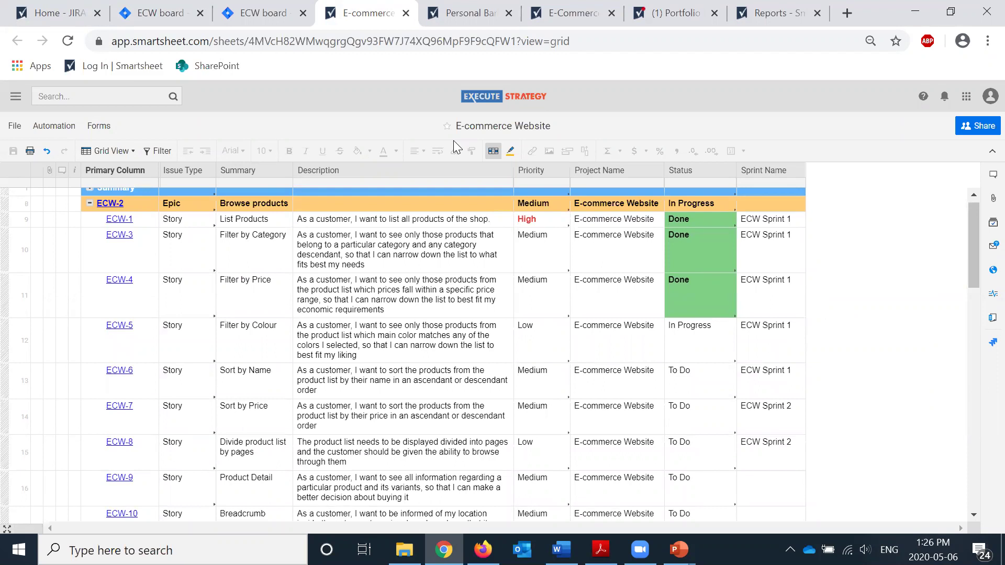
Move the Sort by Name story (ECW-6) to In Progress on the ECW Sprint 1 board and reload the board
left_click(277, 26)
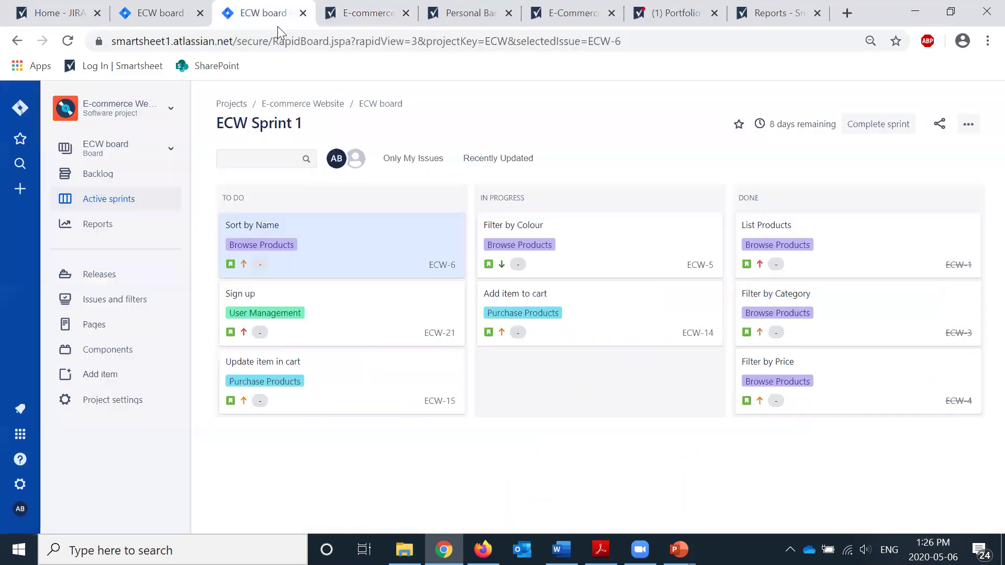
left_click_drag(365, 251, 605, 399)
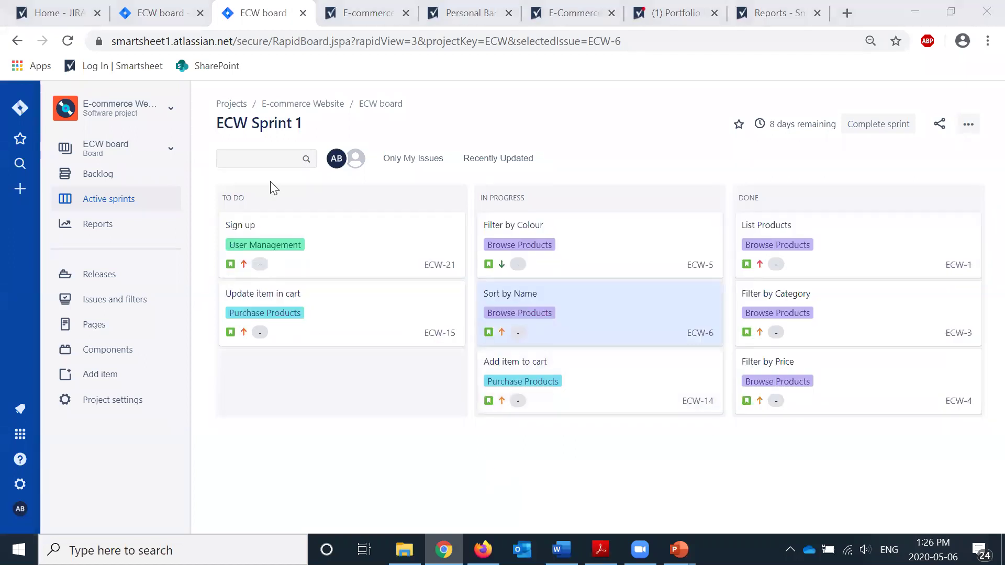
key("ctrl+s")
left_click(444, 351)
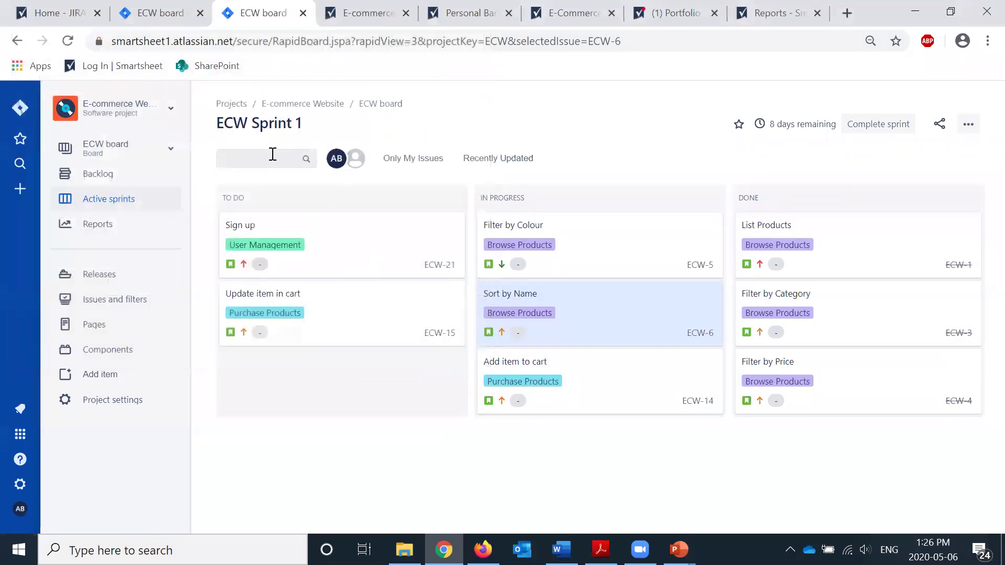
left_click(75, 41)
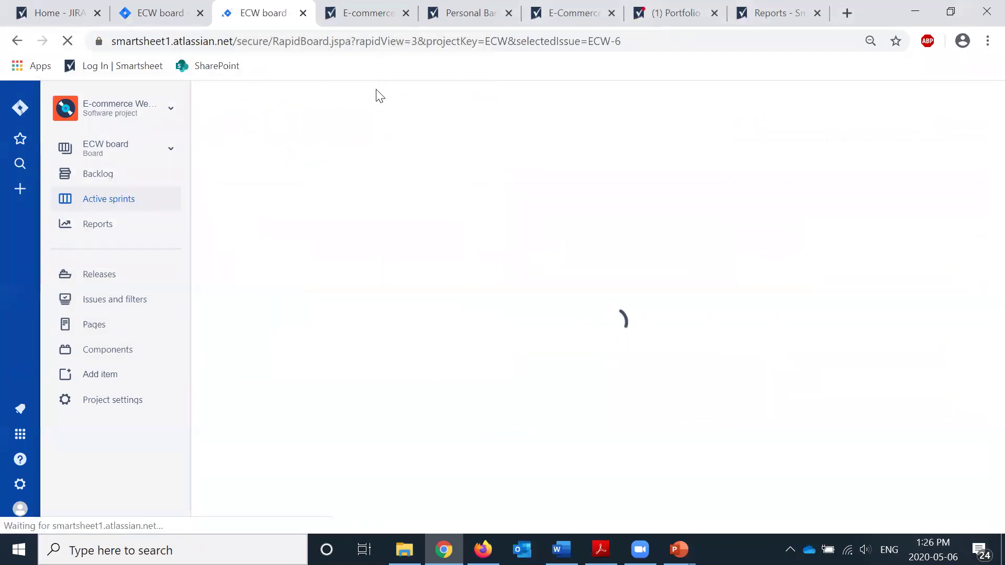
Check the status of the Sort by Name story (ECW-6) in the E-commerce Website sheet, reloading the sheet
left_click(368, 21)
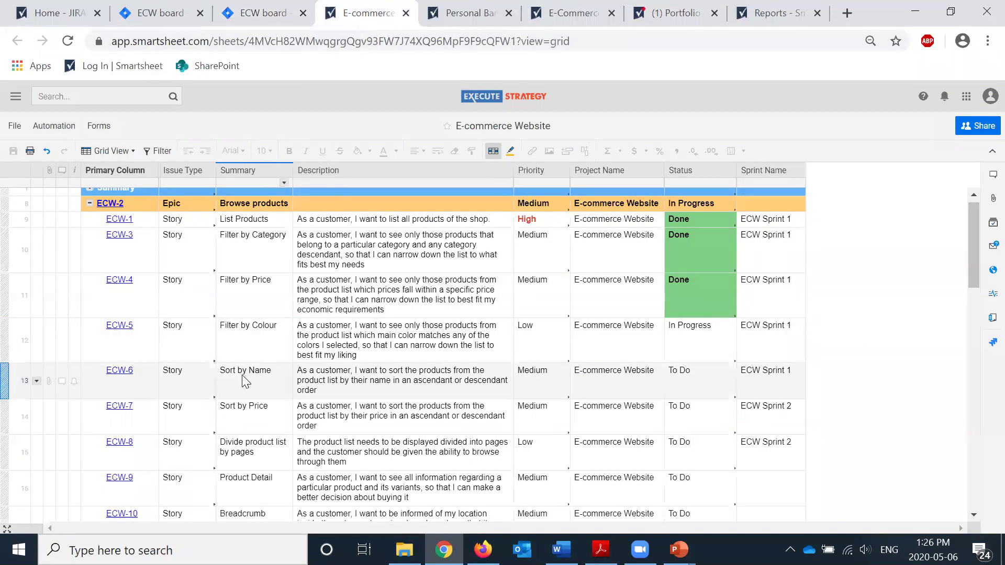
left_click(243, 376)
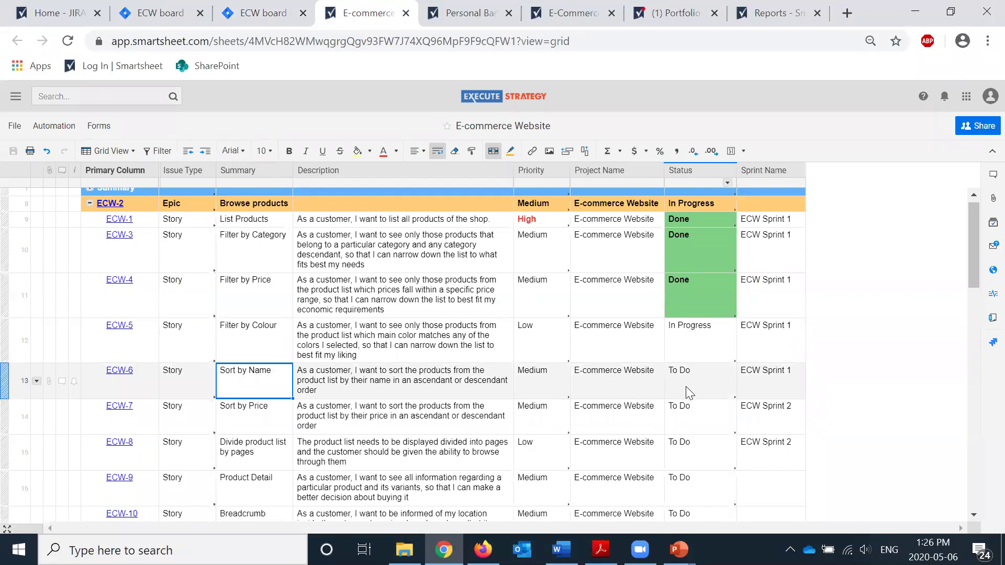
left_click(68, 41)
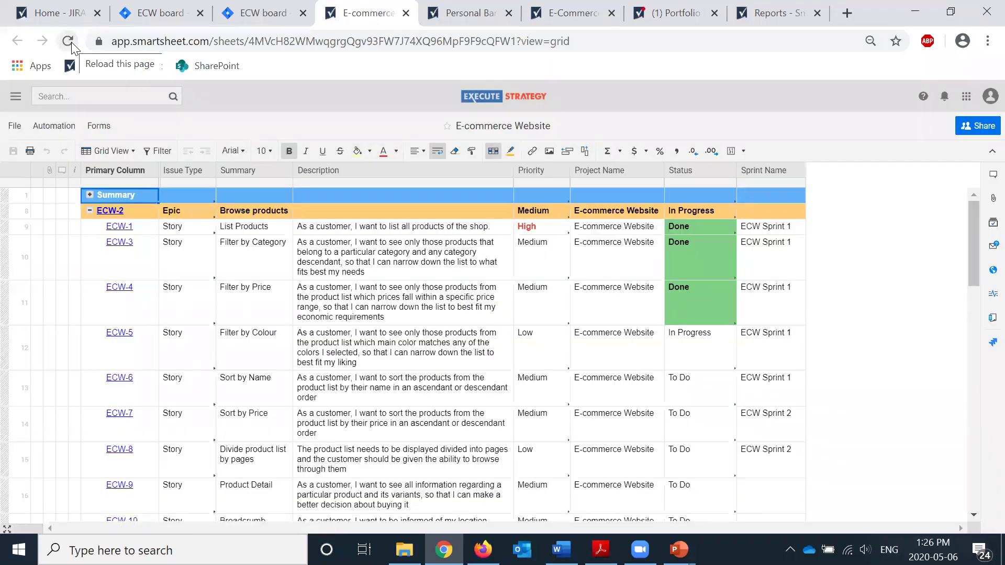
left_click(69, 42)
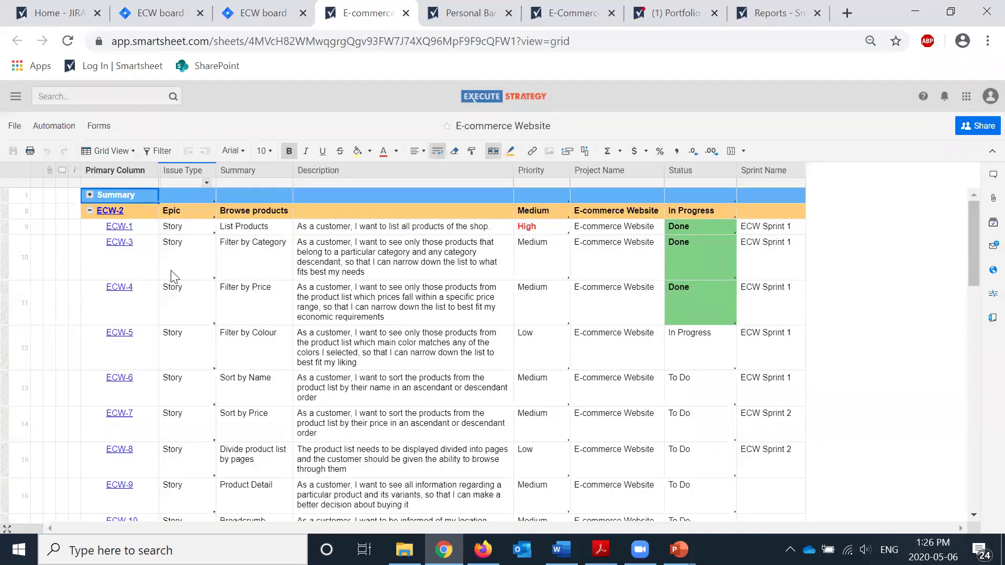
Refresh the Jira connector's workflow list to check the E-commerce Website run date, and recheck the ECW-6 status in the sheet
left_click(65, 13)
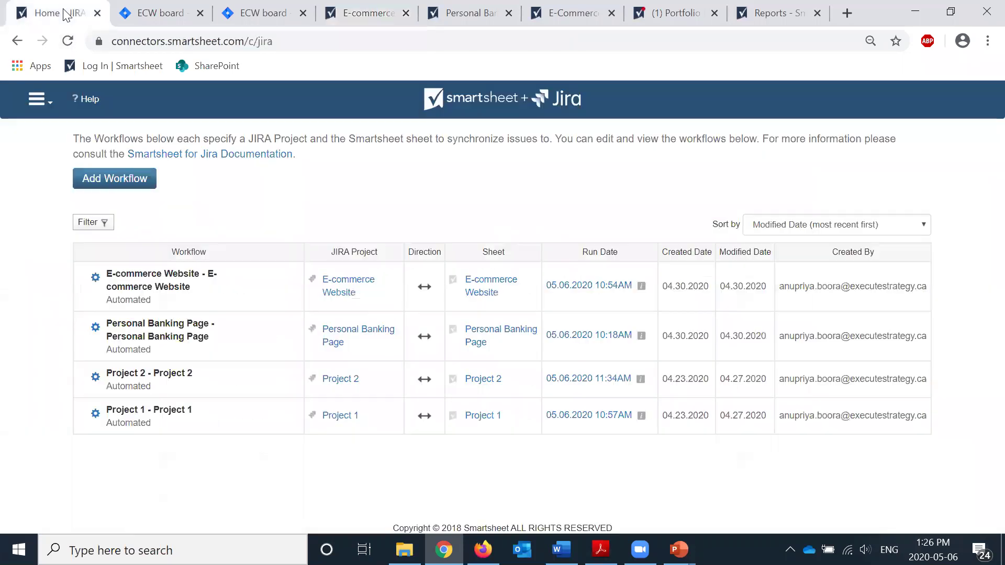
left_click(67, 42)
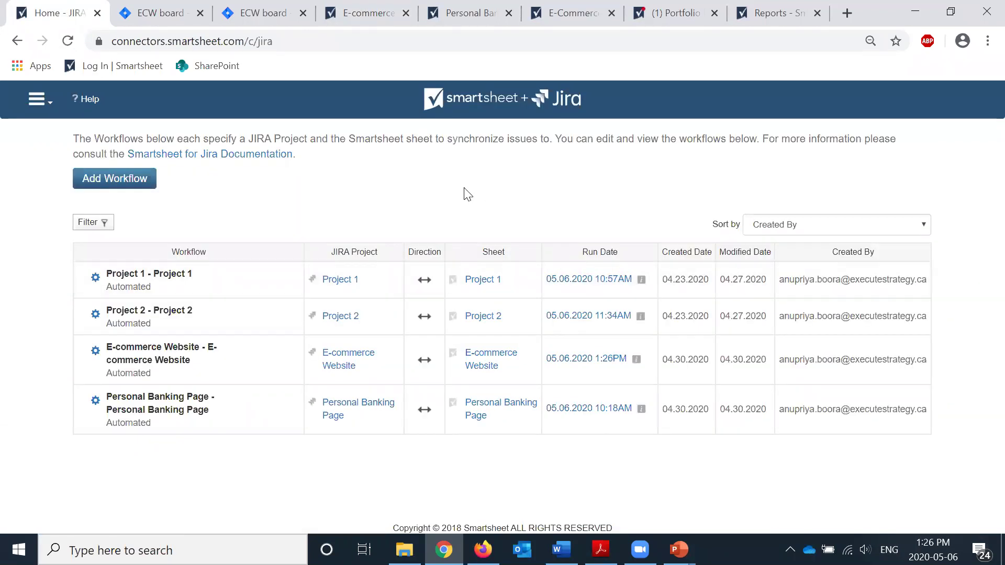
left_click(365, 25)
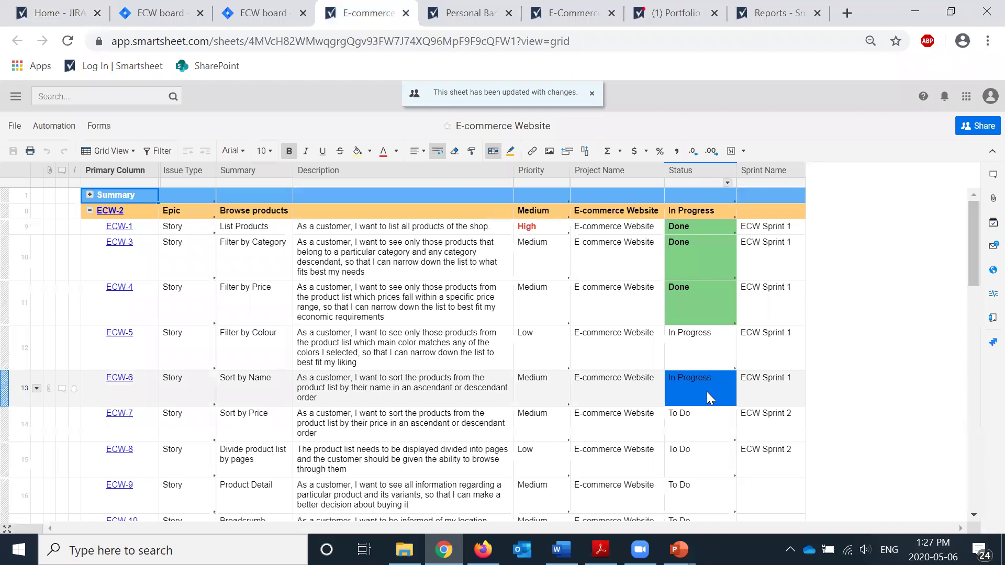
left_click(832, 422)
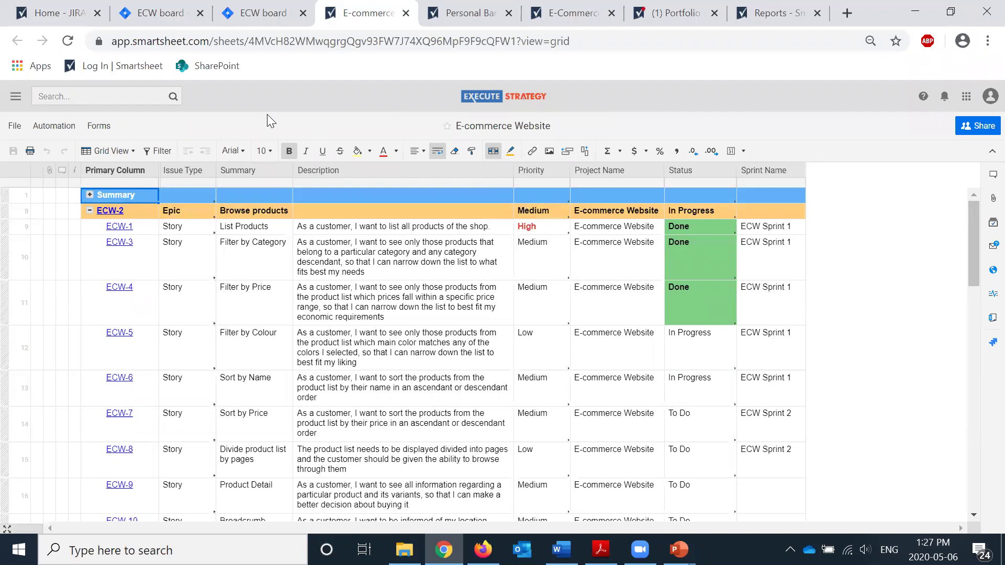
Expand the Summary section to inspect the project's budget cell, and collapse both the Summary and the Browse products epic (ECW-2)
left_click(89, 195)
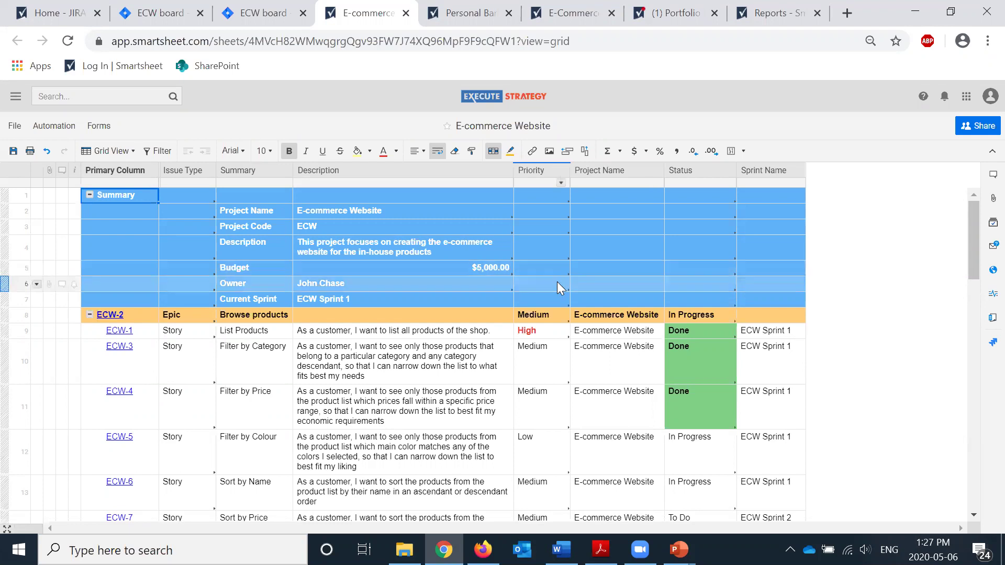
left_click(504, 268)
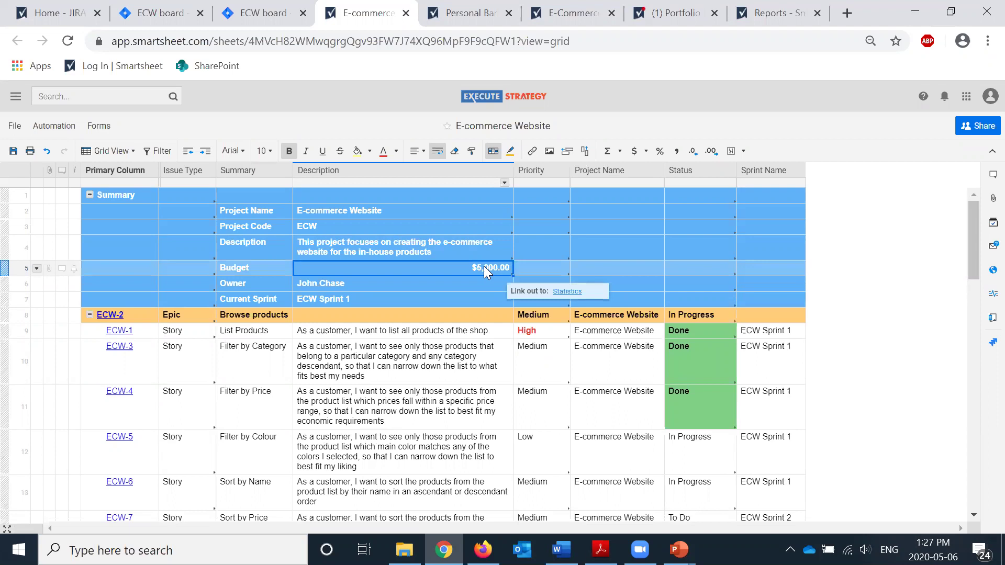
left_click(90, 195)
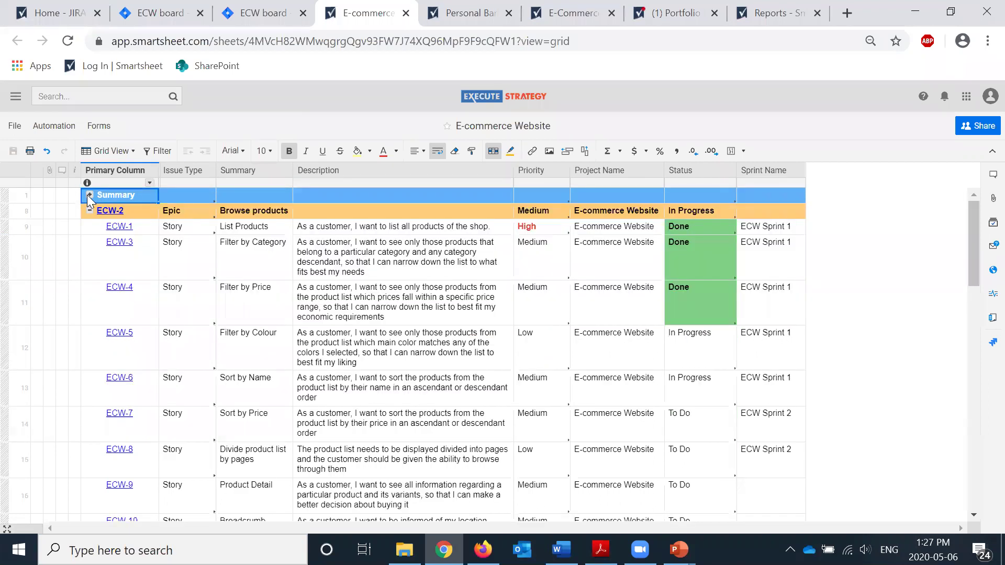
left_click(90, 210)
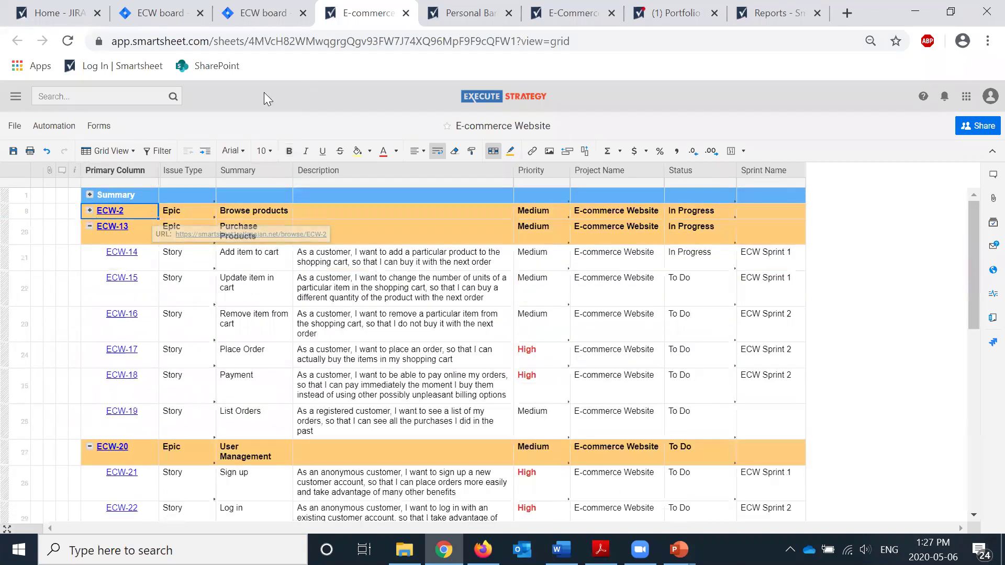
View the Personal Banking Page cards, and examine the charts and ECW Progress report on the E-Commerce Website Project Overview dashboard
left_click(477, 25)
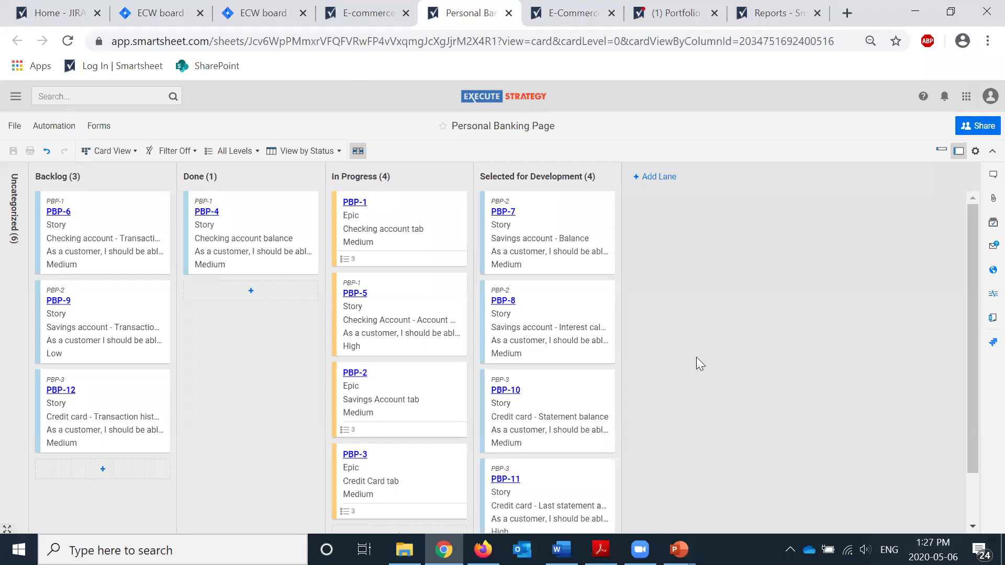
left_click(584, 23)
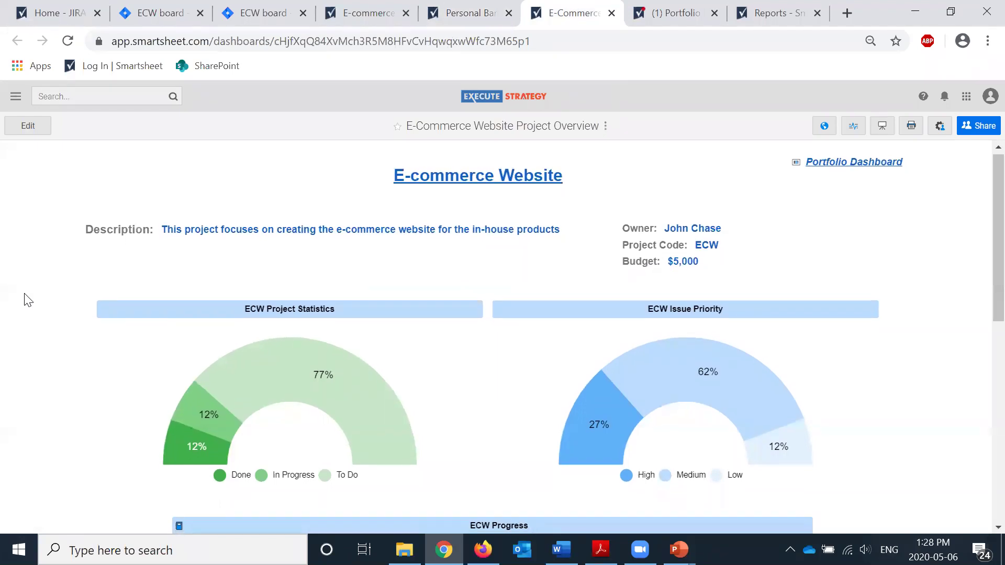
left_click(346, 474)
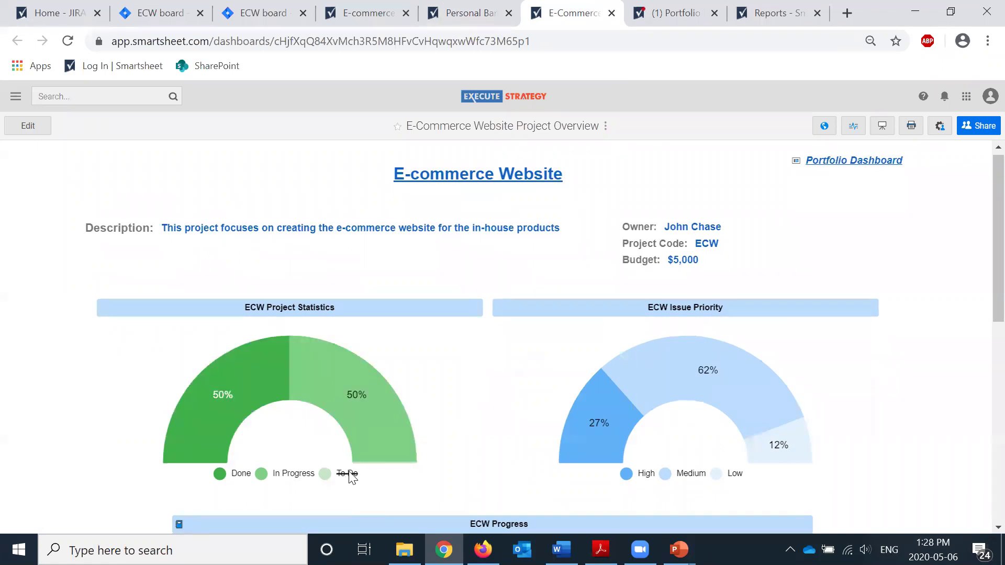
left_click(347, 474)
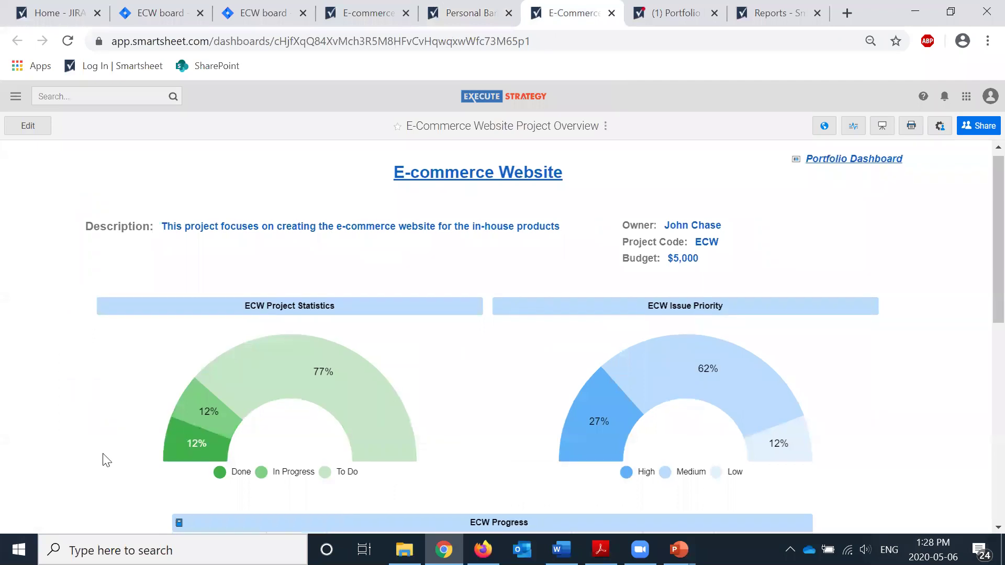
scroll(103, 460, "down", 4)
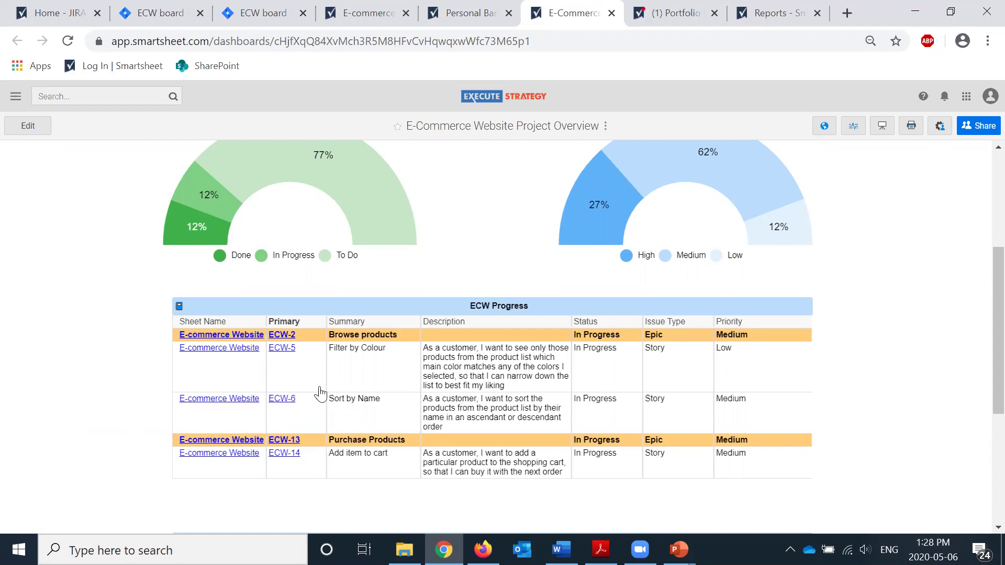
scroll(111, 397, "up", 4)
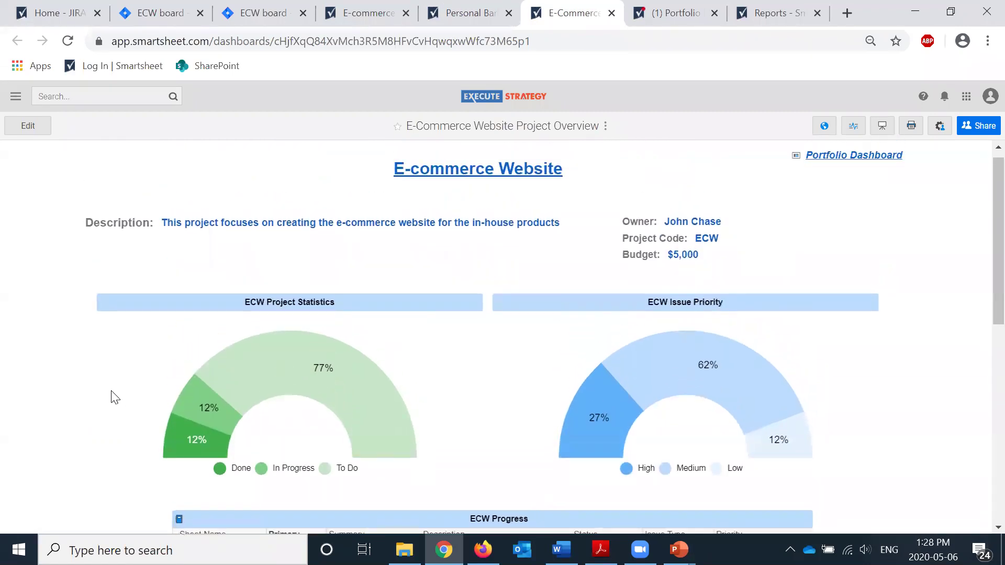
scroll(111, 397, "up", 1)
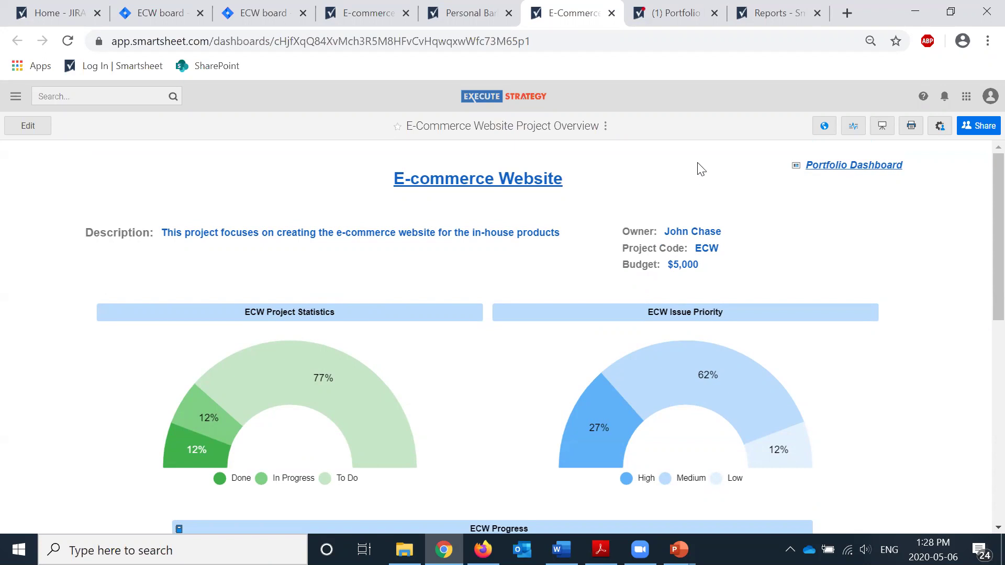
Open the Personal Banking Page project overview from the Portfolio Dashboard and return to the portfolio
left_click(672, 28)
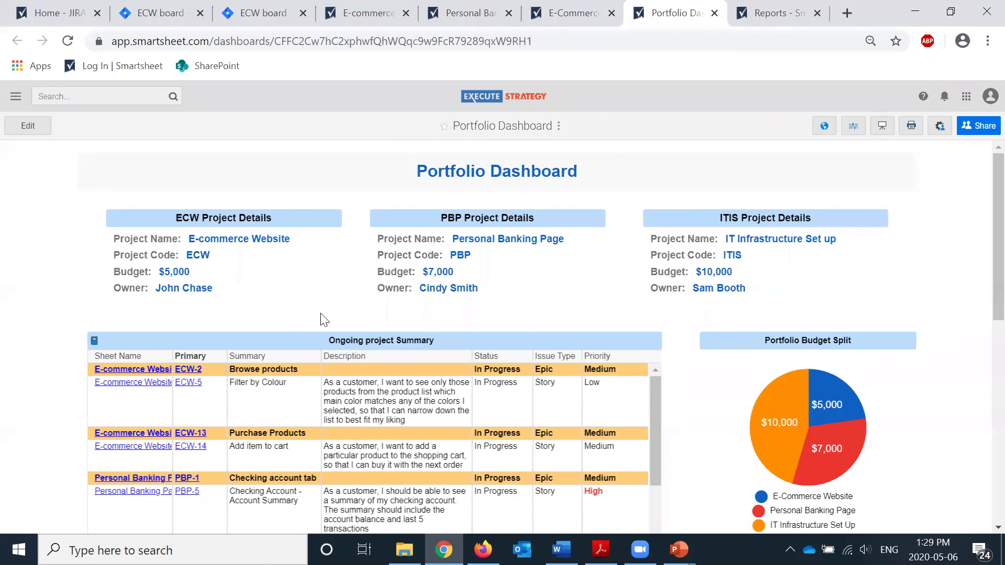
left_click(534, 260)
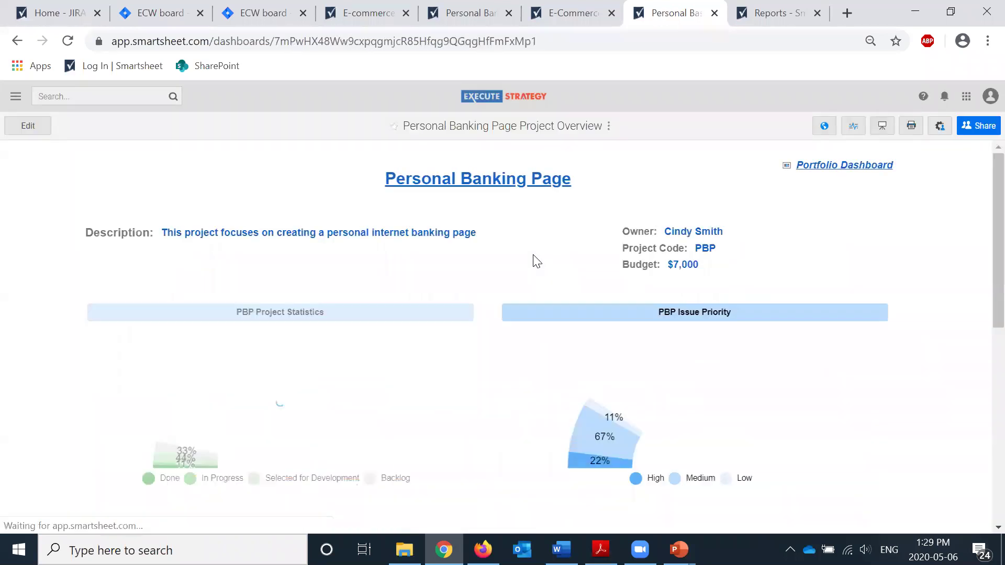
left_click(838, 166)
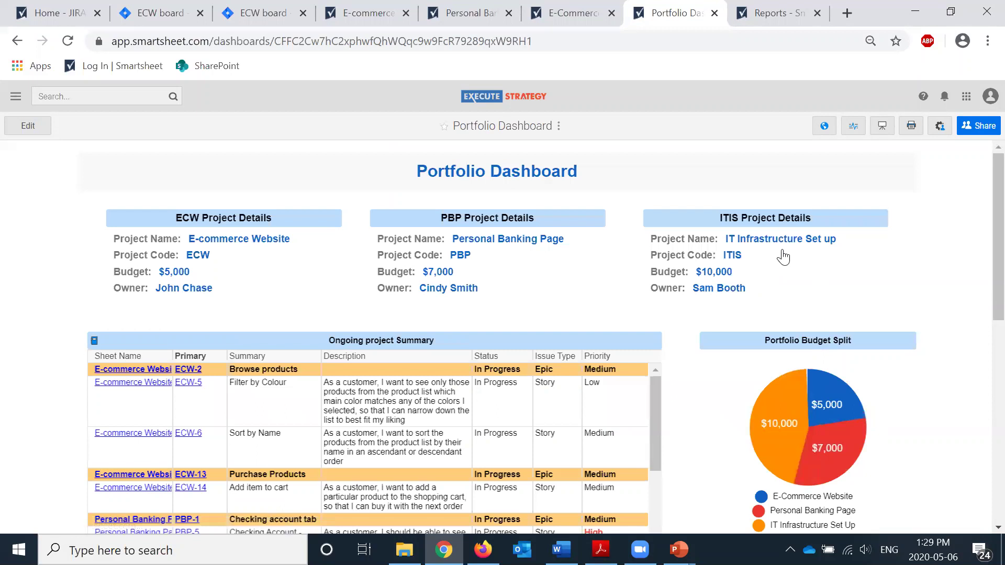